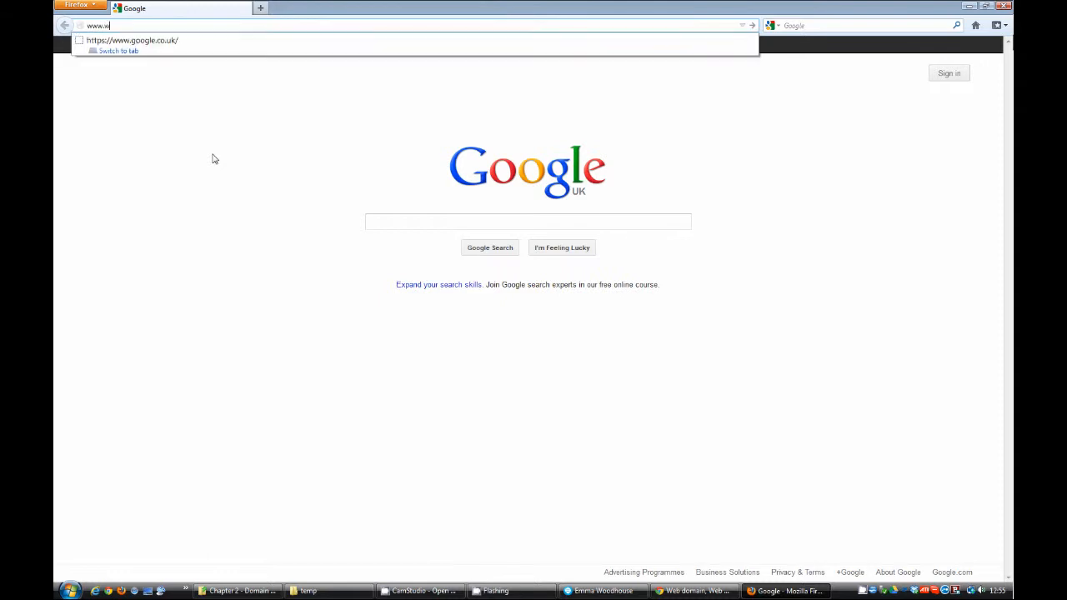
{"action": "type", "text": "alyst.info"}
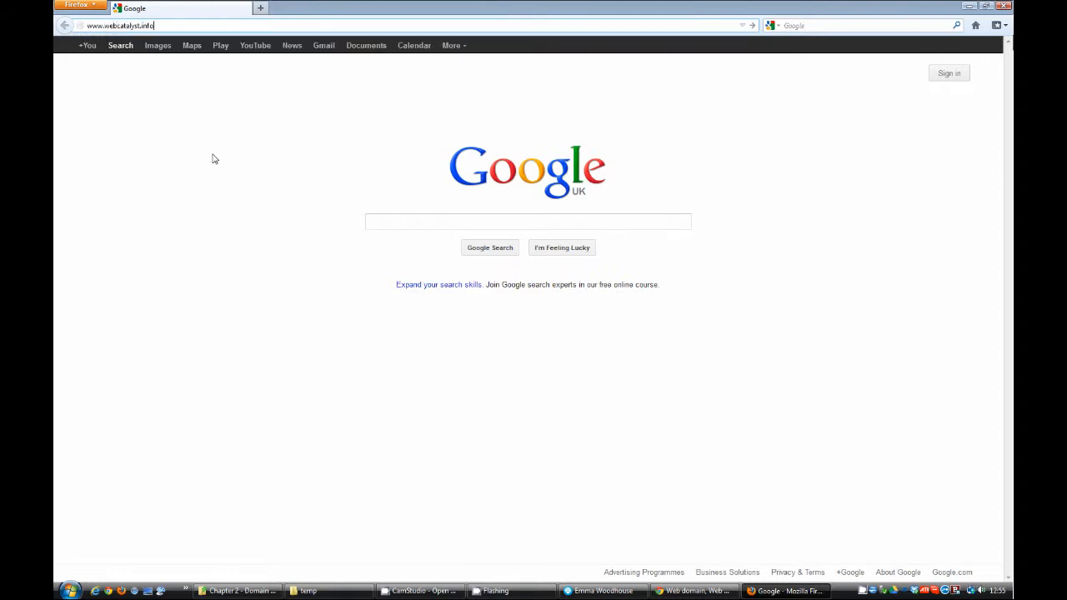
{"action": "type", "text": "/domains"}
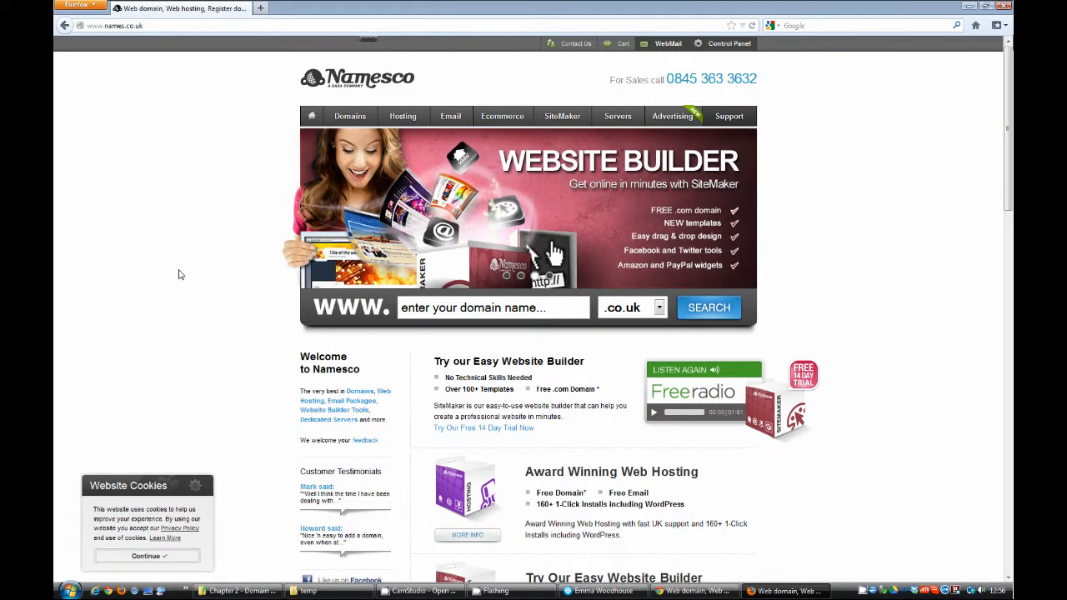
{"action": "left_click", "coordinate": [145, 556]}
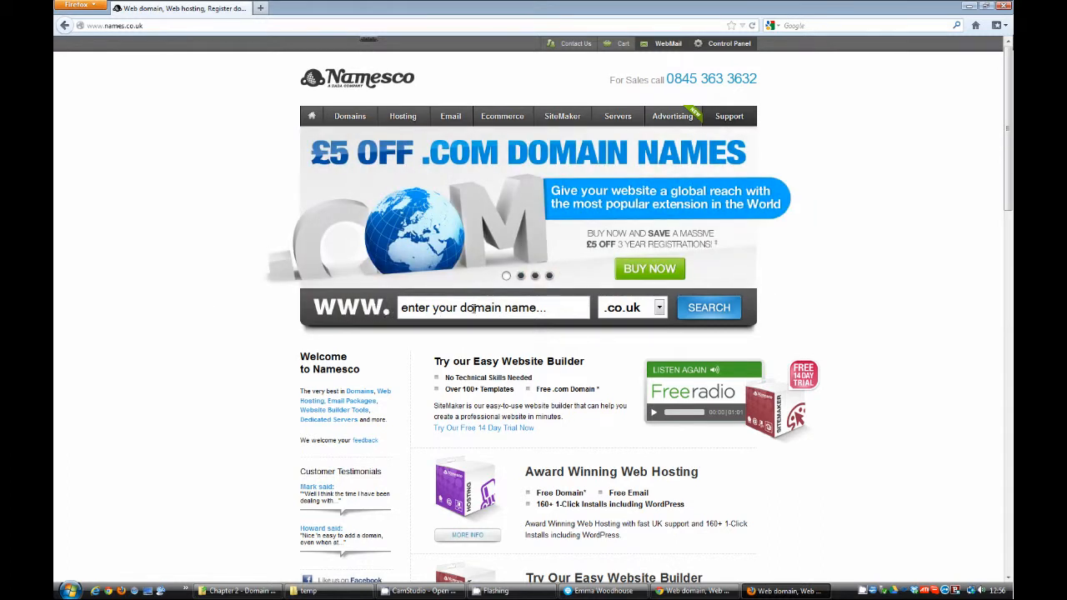
Search for the domain name webcatalystdemo with the .co.uk extension.
{"action": "left_click", "coordinate": [543, 309]}
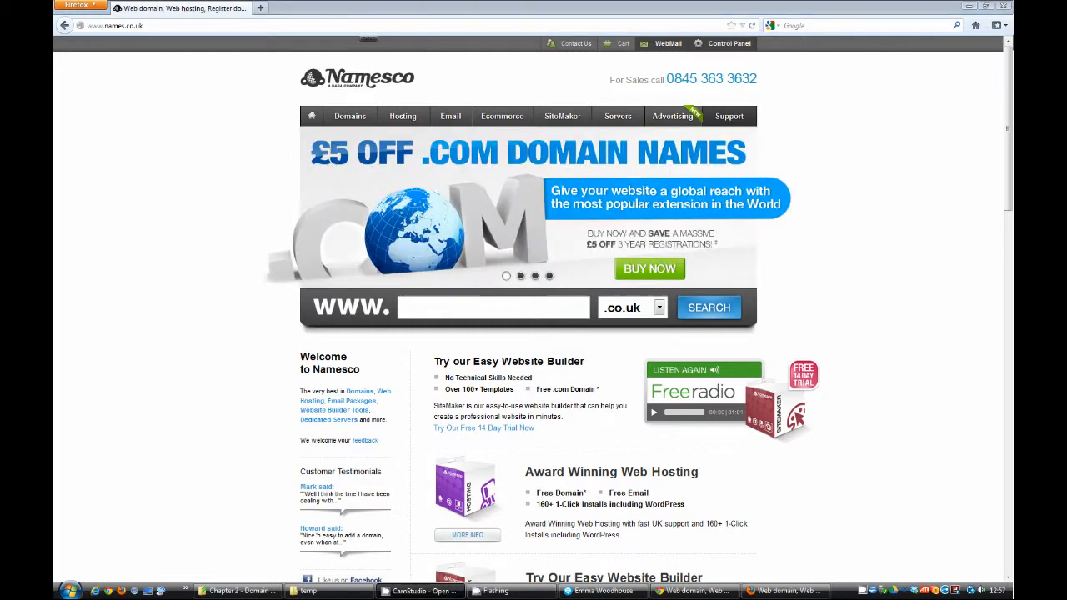
{"action": "left_click", "coordinate": [428, 311]}
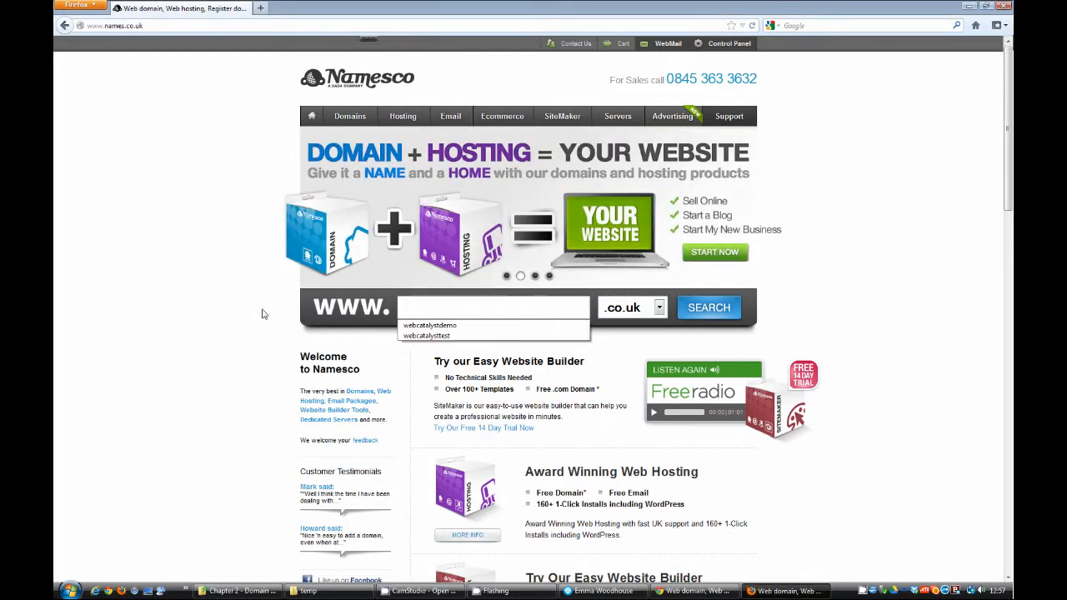
{"action": "type", "text": "webcatalystdemo"}
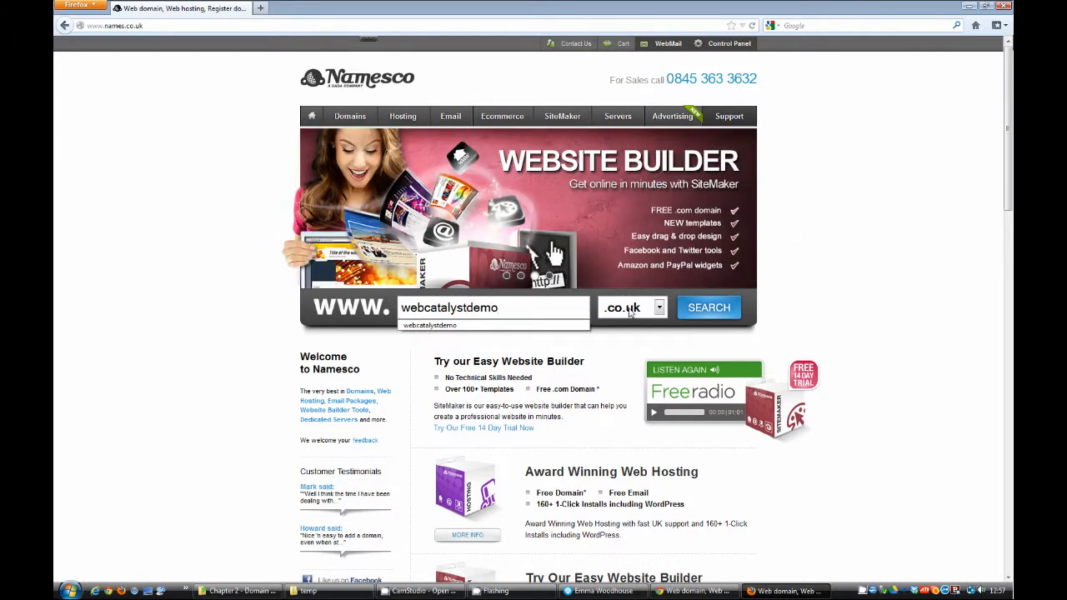
{"action": "left_click", "coordinate": [866, 279]}
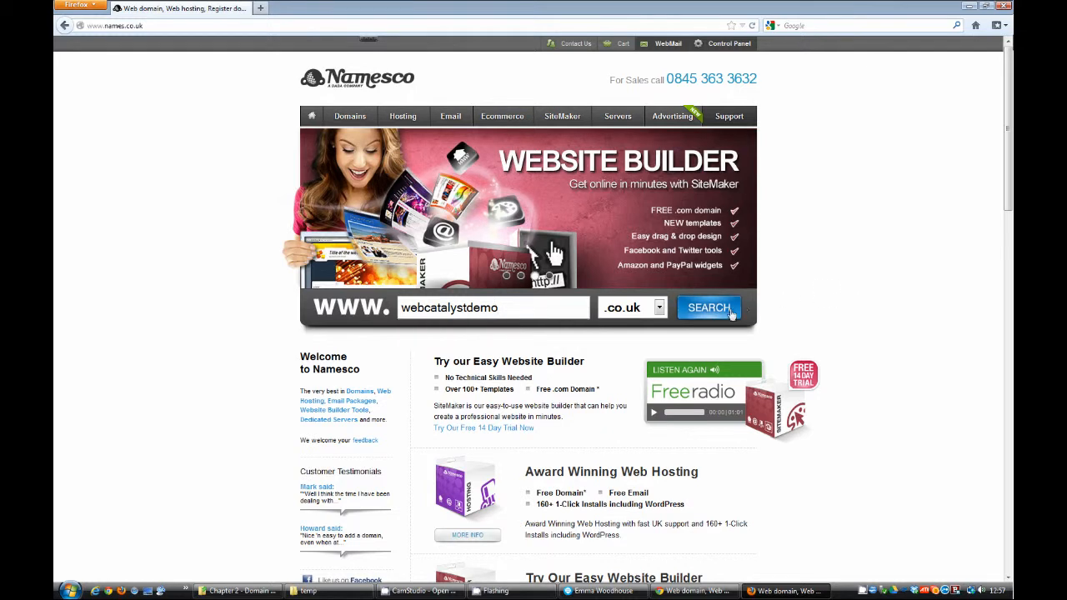
{"action": "left_click", "coordinate": [635, 310]}
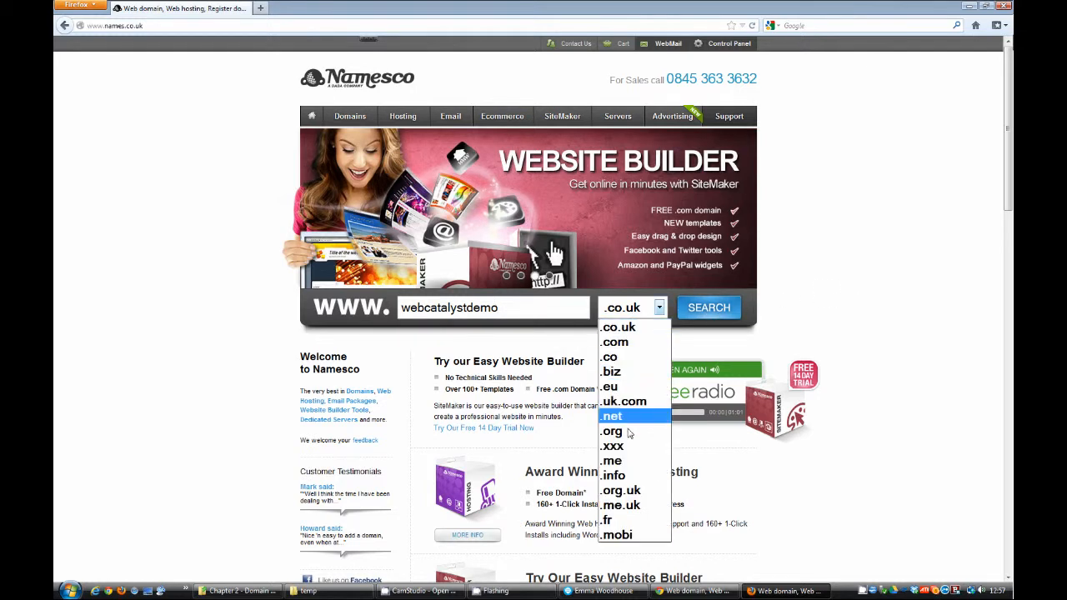
{"action": "left_click", "coordinate": [643, 331]}
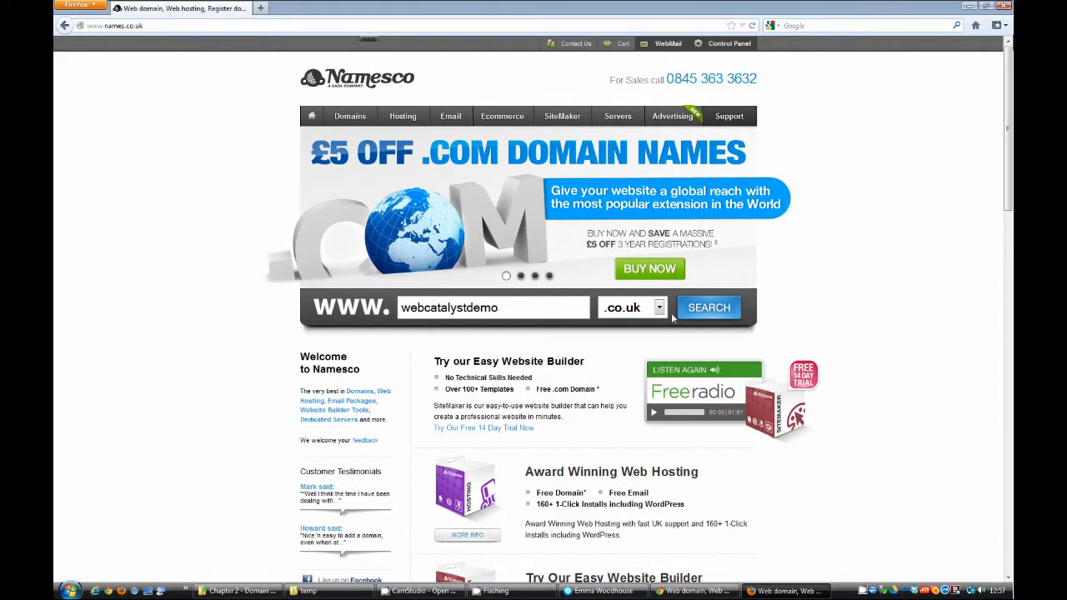
{"action": "left_click", "coordinate": [709, 308]}
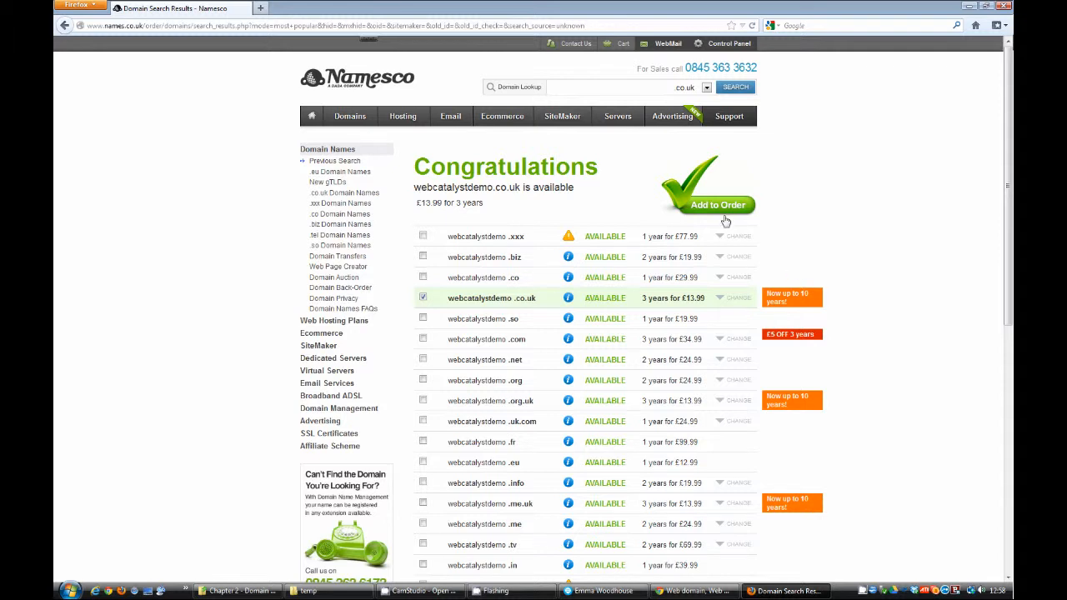
Try the 10-year registration period for webcatalystdemo.co.uk.
{"action": "left_click", "coordinate": [725, 299]}
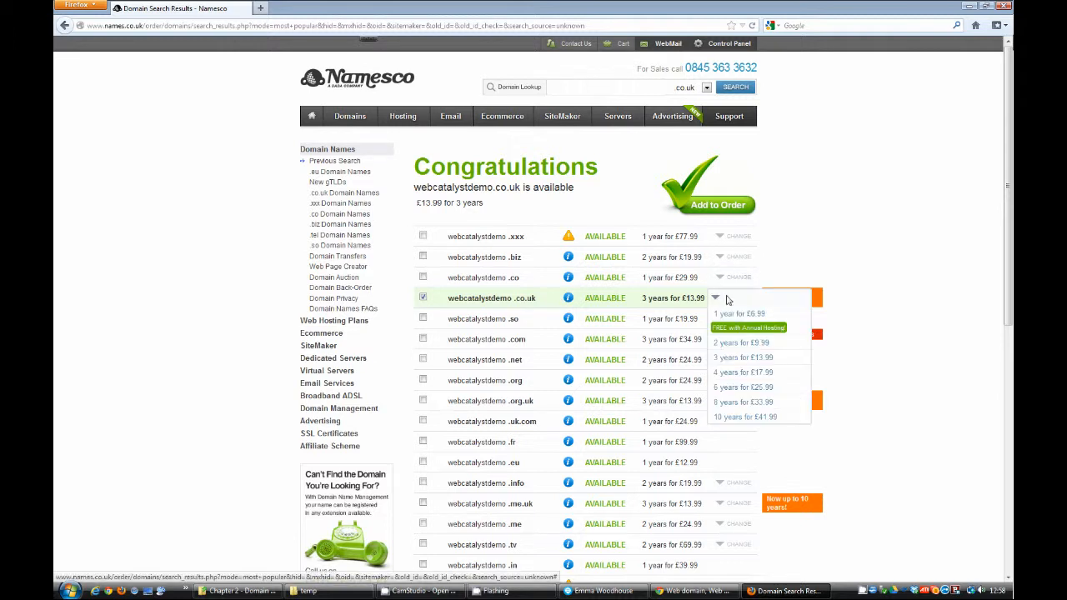
{"action": "left_click", "coordinate": [747, 417]}
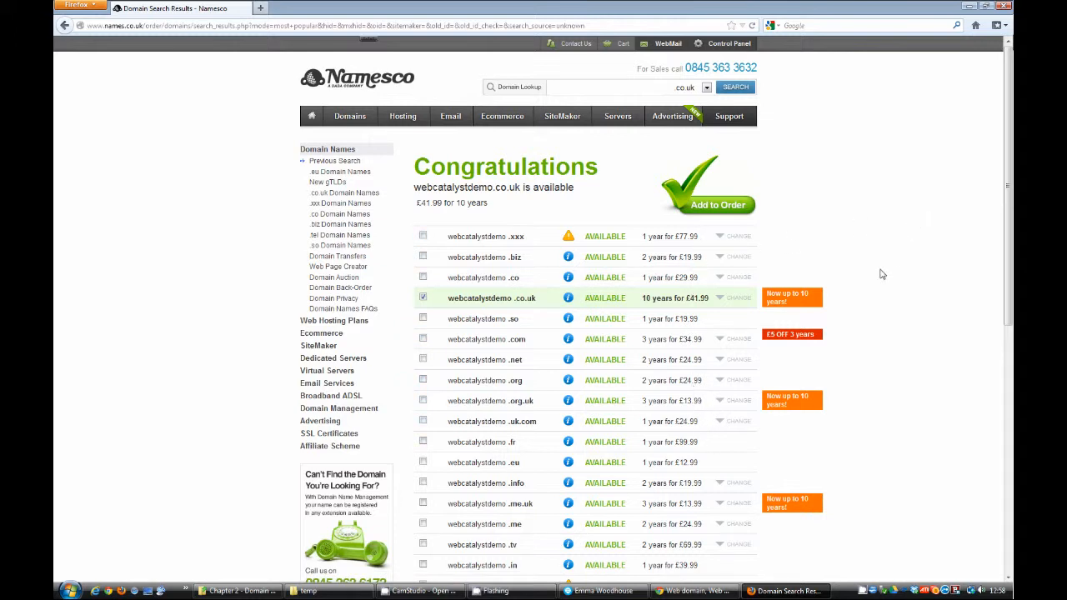
{"action": "left_click", "coordinate": [741, 303]}
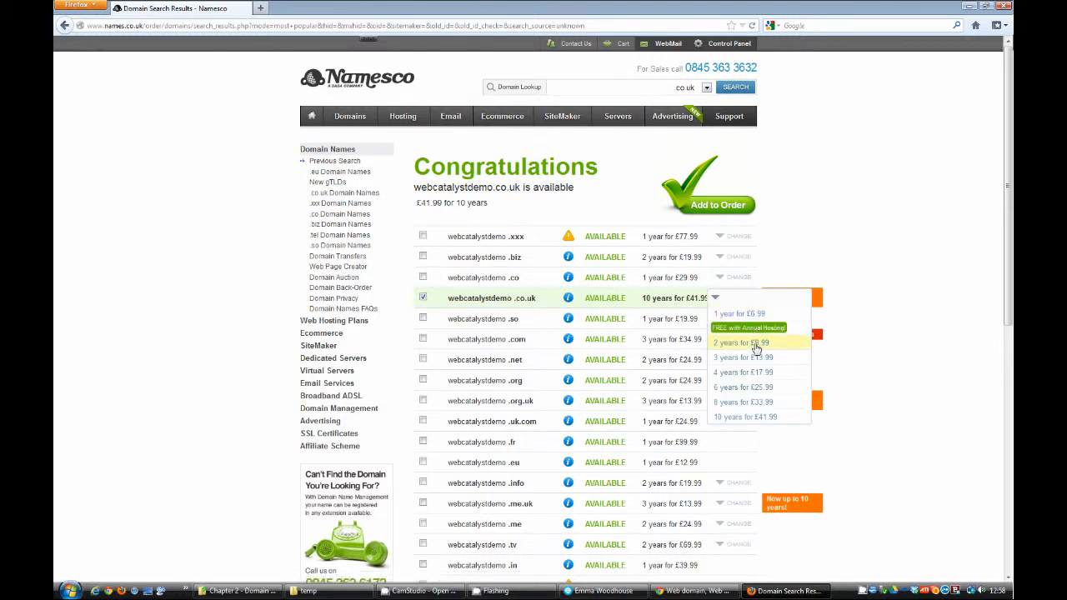
{"action": "left_click", "coordinate": [777, 418]}
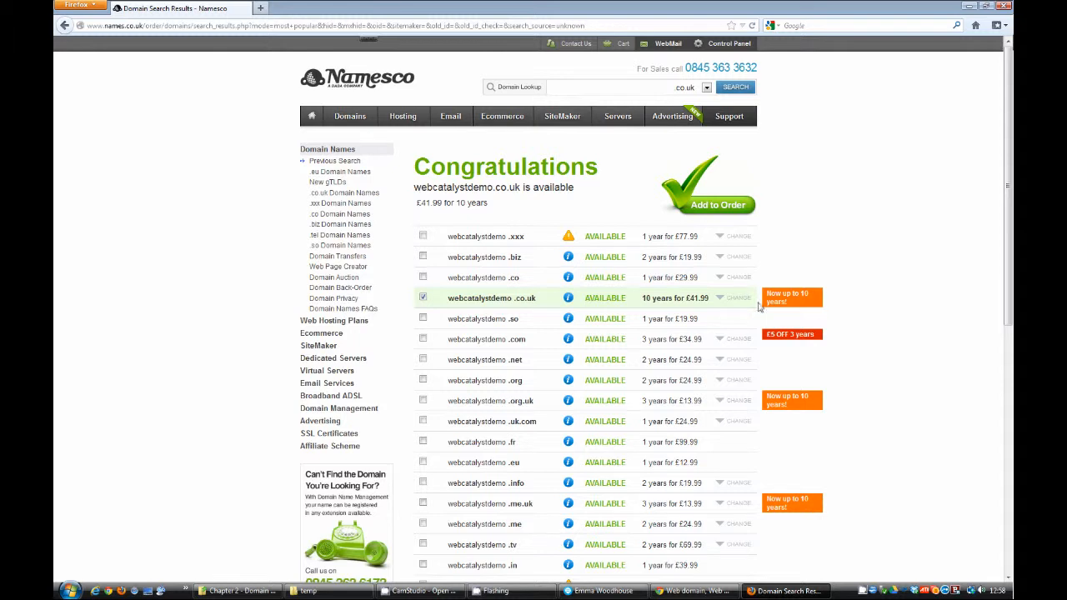
{"action": "left_click", "coordinate": [727, 298]}
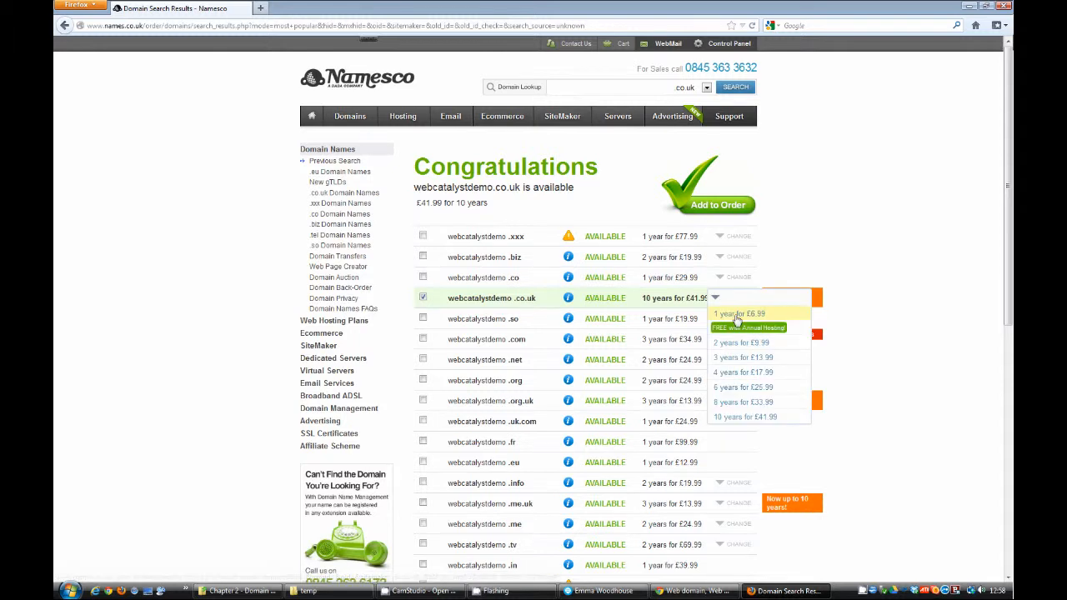
{"action": "left_click", "coordinate": [727, 423]}
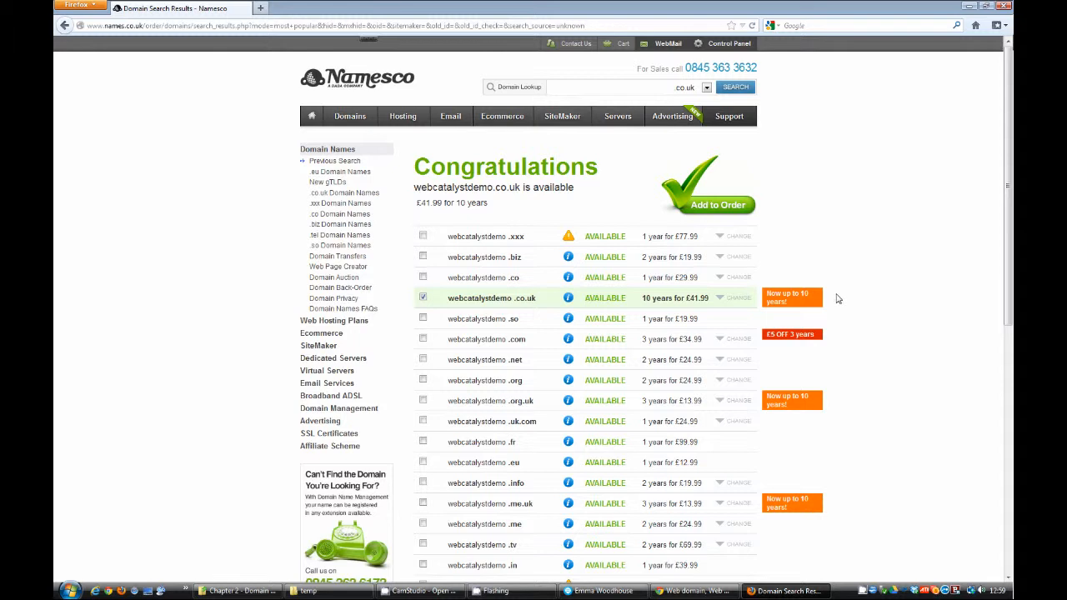
Set the registration period of webcatalystdemo.co.uk to 1 year for £6.99.
{"action": "left_click", "coordinate": [728, 301]}
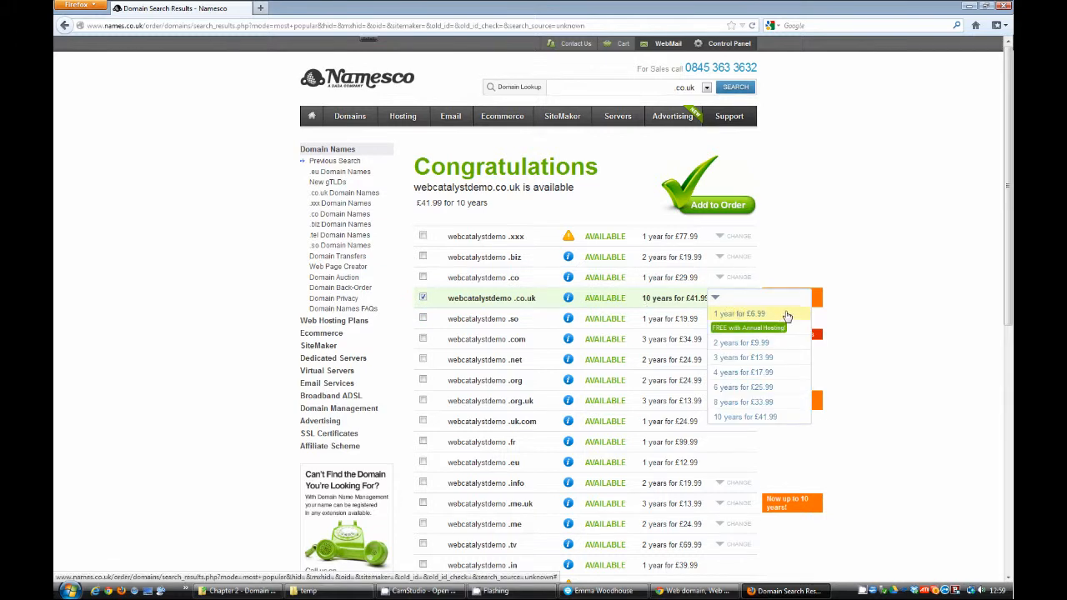
{"action": "left_click", "coordinate": [728, 319]}
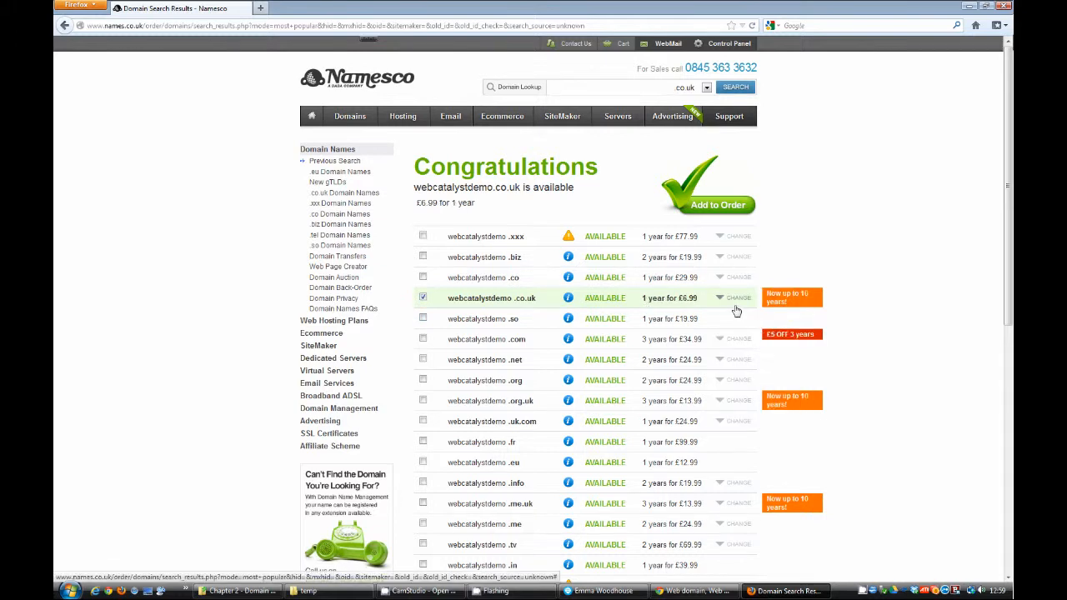
{"action": "left_click", "coordinate": [736, 300]}
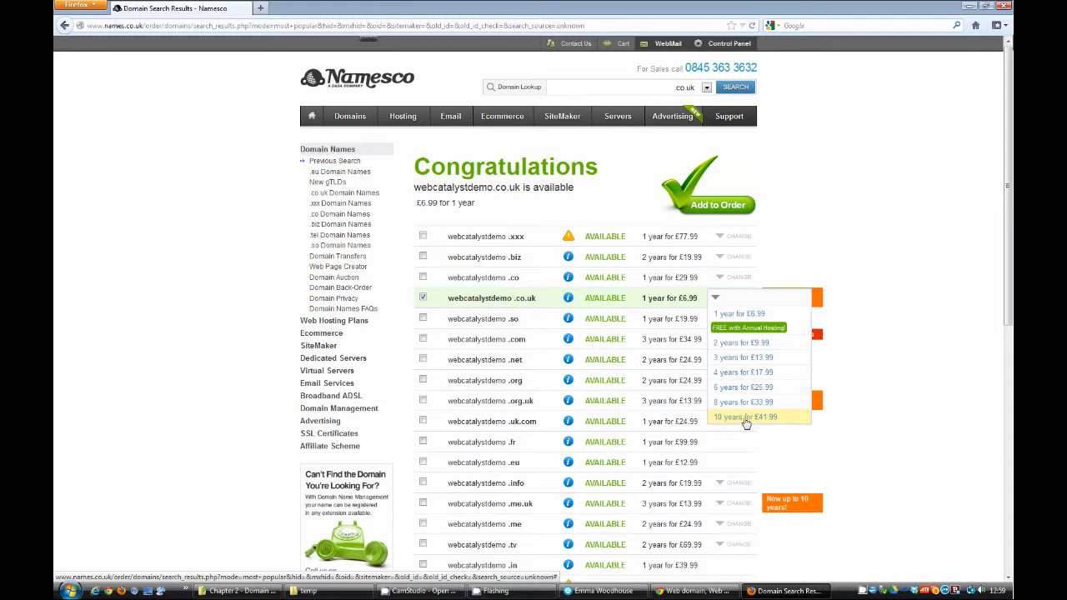
{"action": "left_click", "coordinate": [745, 315]}
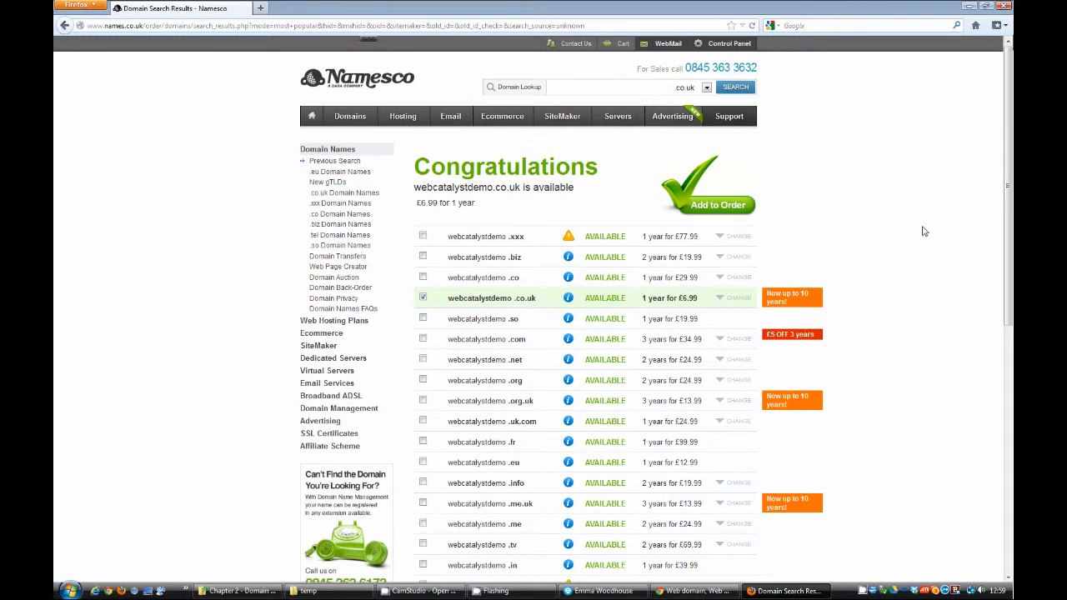
Switch the selected domain to webcatalystdemo.co and back to webcatalystdemo.co.uk.
{"action": "left_click", "coordinate": [423, 298]}
{"action": "left_click", "coordinate": [423, 278]}
{"action": "left_click", "coordinate": [422, 278]}
{"action": "left_click", "coordinate": [423, 297]}
Add the selected webcatalystdemo.co.uk domain to the order.
{"action": "scroll", "coordinate": [1003, 264], "scroll_direction": "down", "scroll_amount": 2}
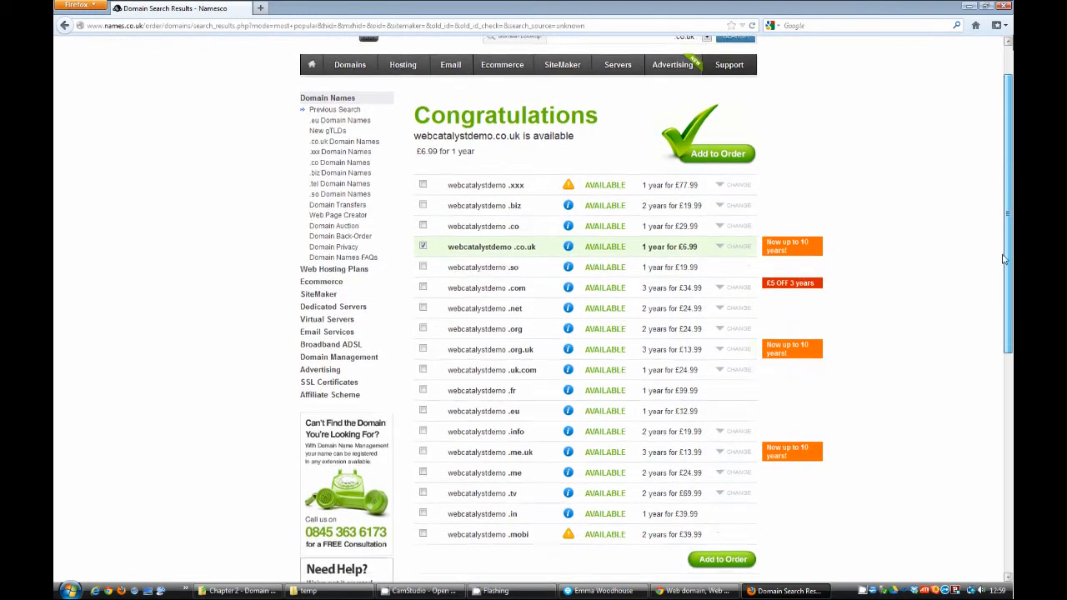
{"action": "scroll", "coordinate": [1003, 263], "scroll_direction": "down", "scroll_amount": 4}
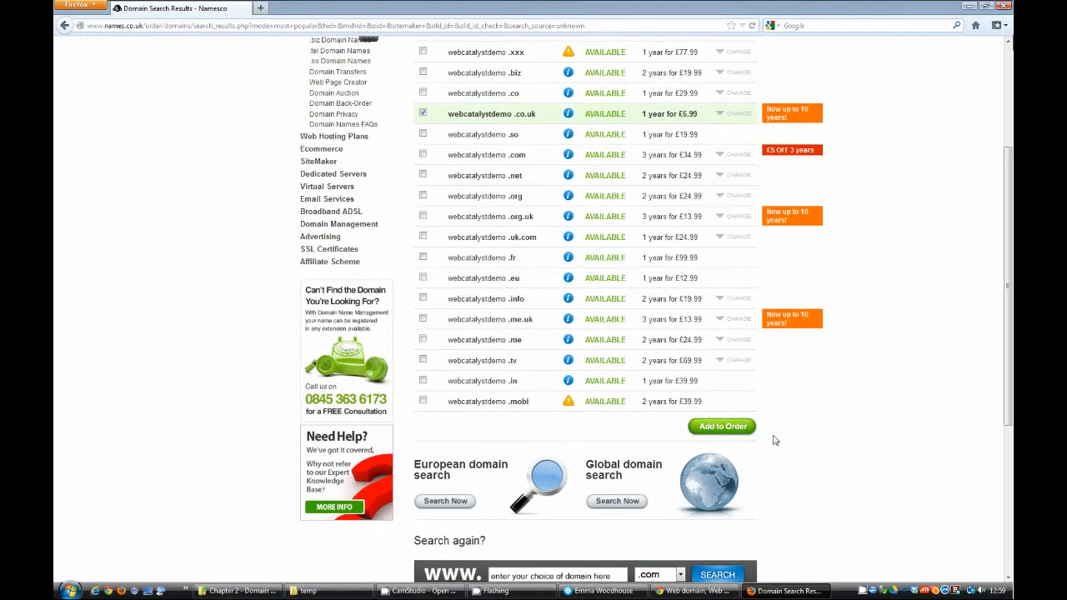
{"action": "left_click", "coordinate": [731, 430]}
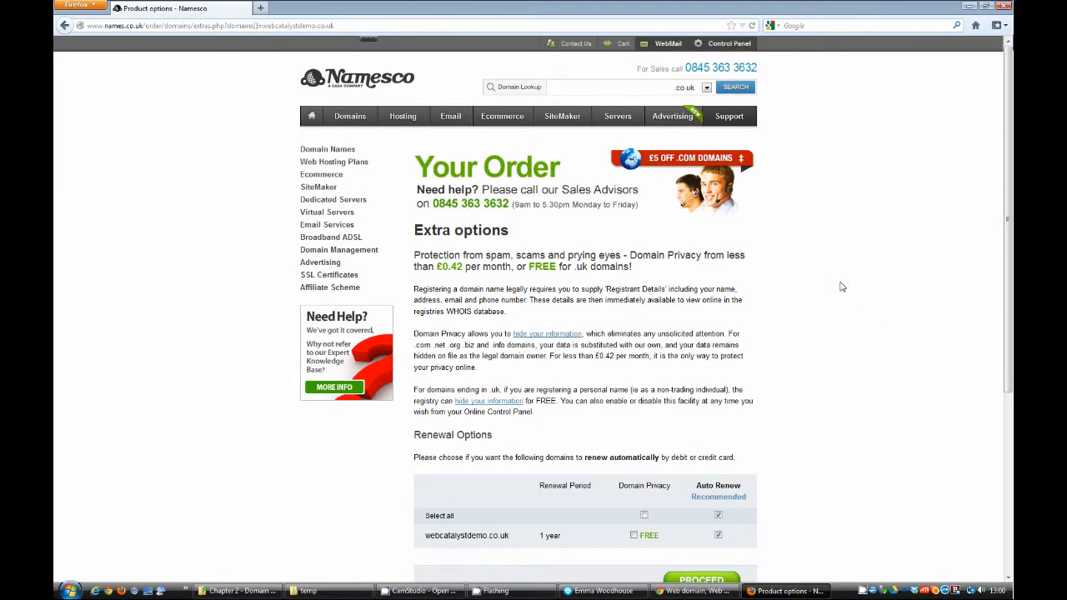
Enable the free domain privacy for webcatalystdemo.co.uk, toggle its auto-renew options and proceed with the order.
{"action": "scroll", "coordinate": [1006, 256], "scroll_direction": "down", "scroll_amount": 4}
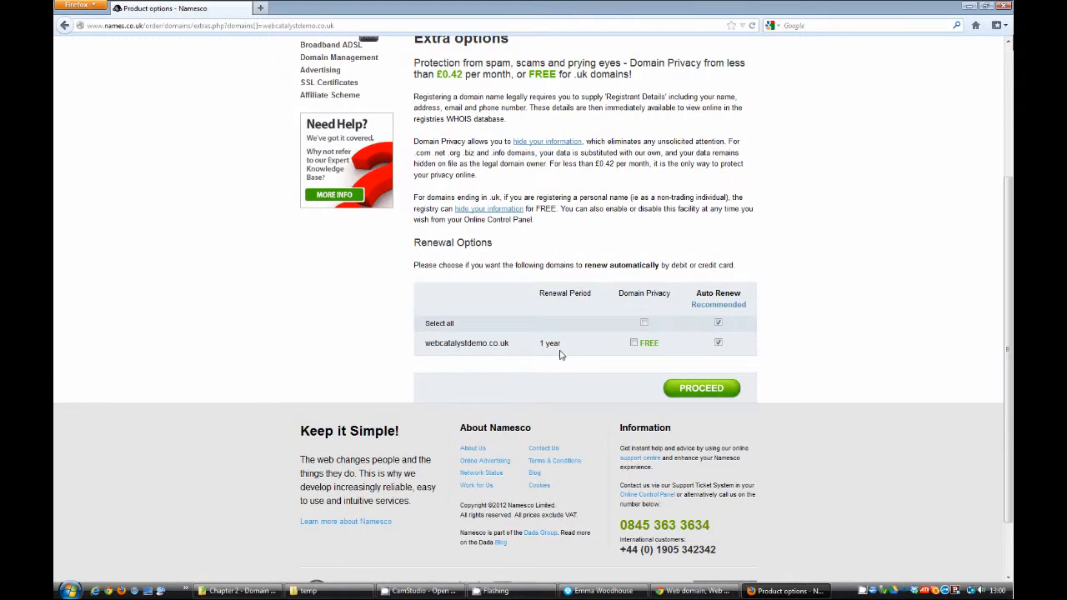
{"action": "left_click", "coordinate": [633, 344]}
{"action": "left_click", "coordinate": [717, 343]}
{"action": "left_click", "coordinate": [718, 322]}
{"action": "left_click", "coordinate": [708, 390]}
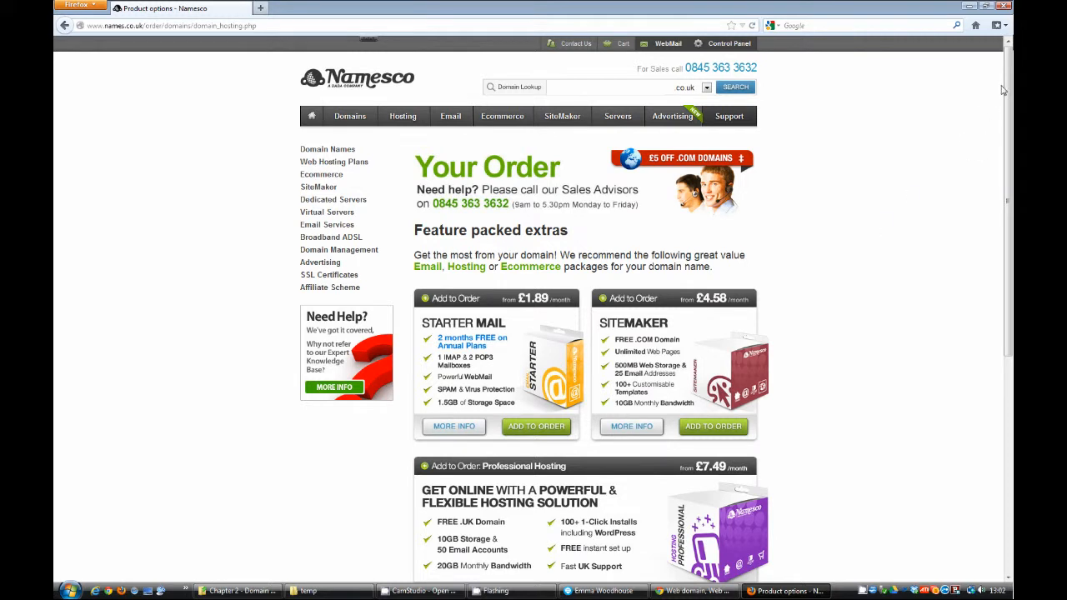
Skip the email and hosting extras, and proceed from the basket summary to the log-in and account creation form.
{"action": "left_click_drag", "start_coordinate": [1007, 83], "coordinate": [987, 258]}
{"action": "left_click", "coordinate": [709, 361]}
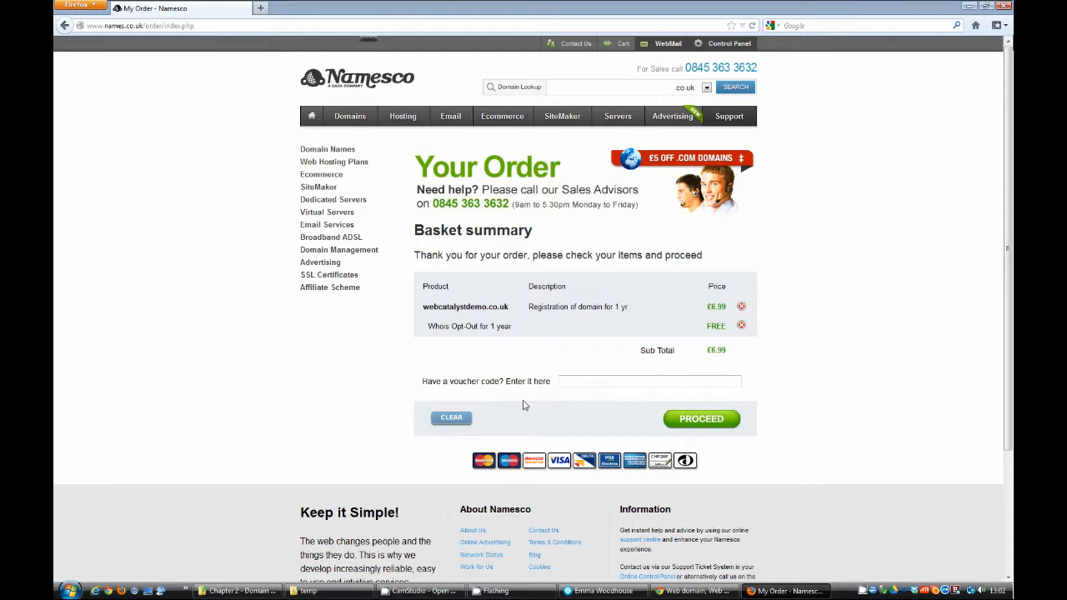
{"action": "left_click", "coordinate": [705, 421]}
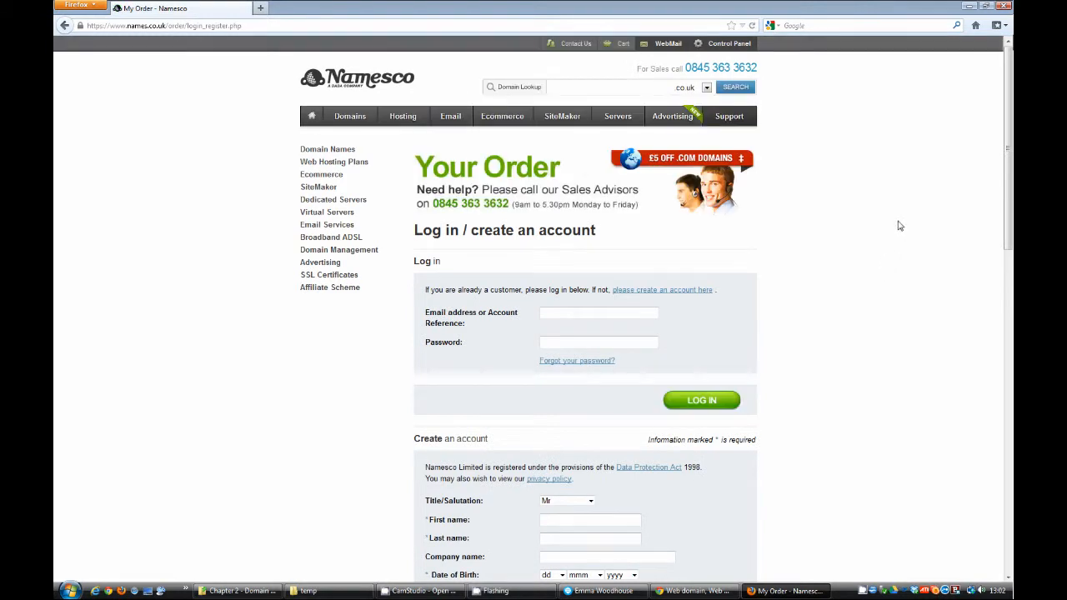
{"action": "left_click_drag", "start_coordinate": [1007, 149], "coordinate": [1004, 157]}
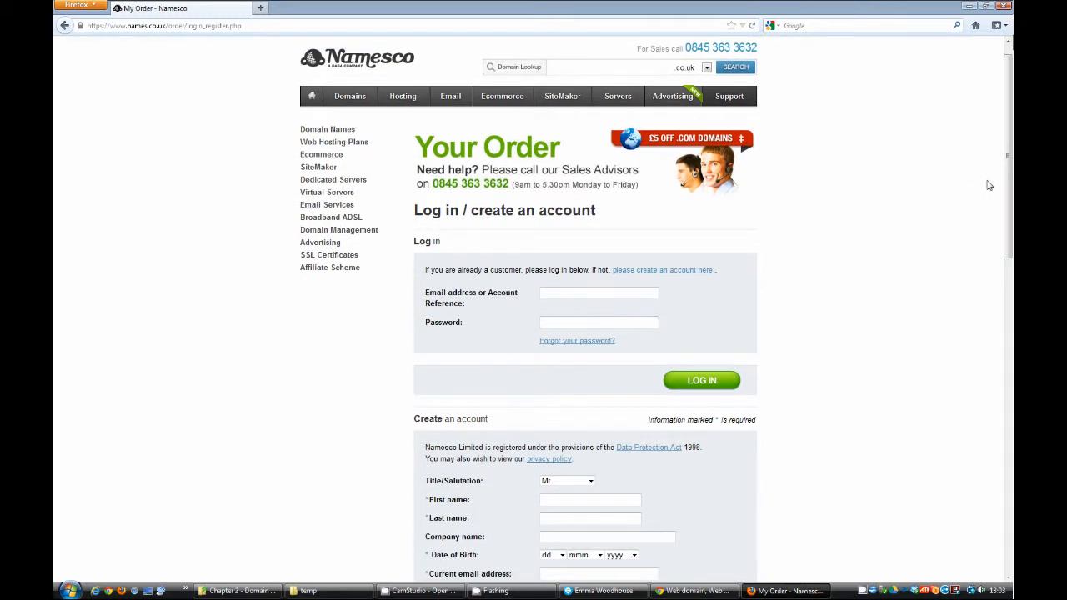
{"action": "left_click_drag", "start_coordinate": [1004, 219], "coordinate": [1004, 340]}
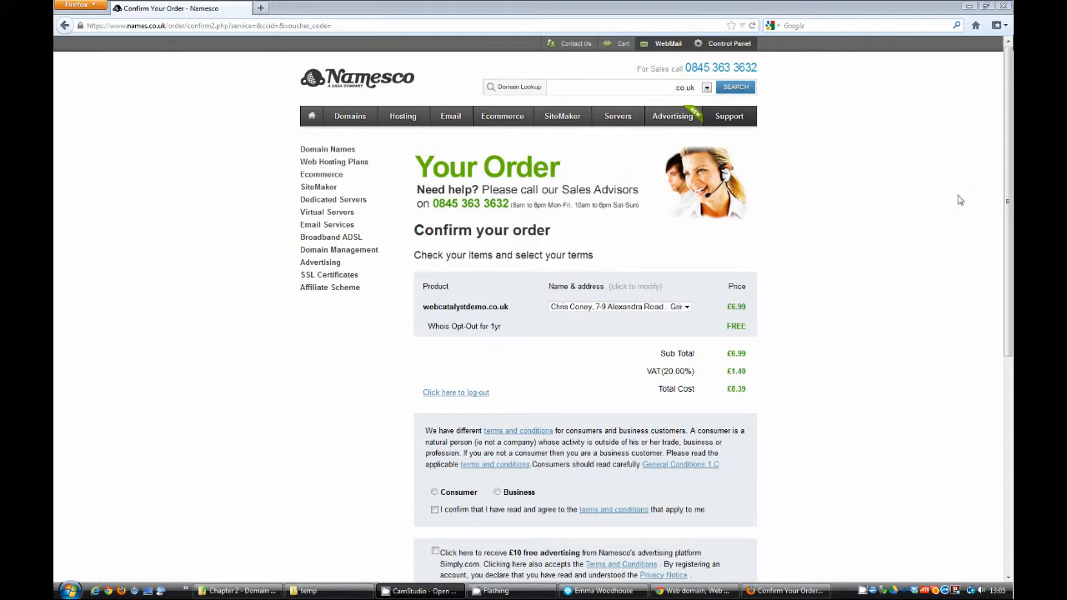
Choose the Business customer type, agree to the terms and conditions, and confirm the order.
{"action": "scroll", "coordinate": [1004, 174], "scroll_direction": "down", "scroll_amount": 1}
{"action": "left_click_drag", "start_coordinate": [1005, 173], "coordinate": [990, 365]}
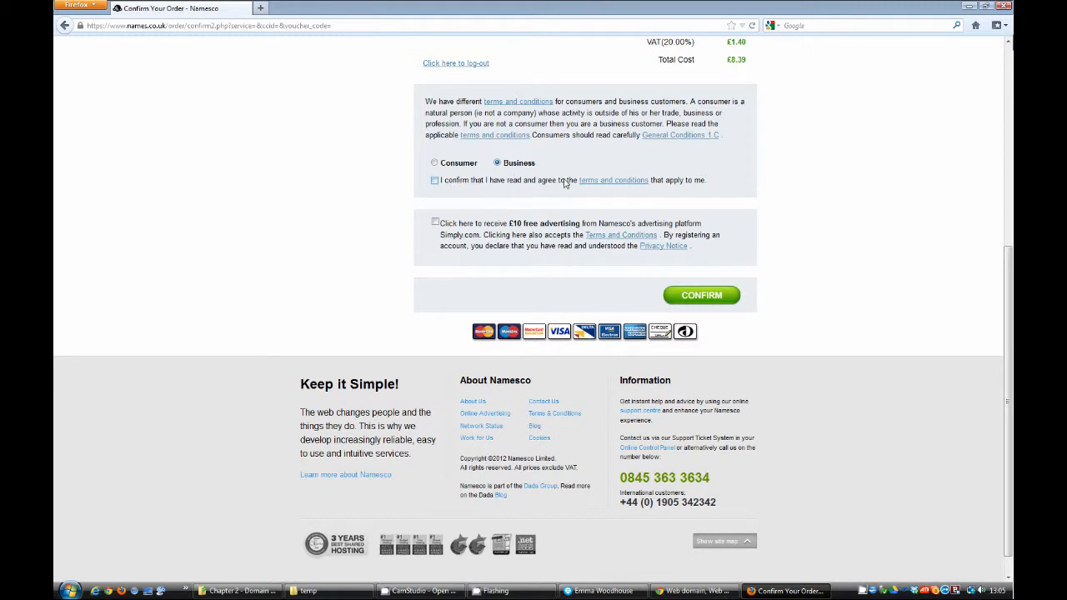
{"action": "left_click", "coordinate": [435, 180]}
{"action": "left_click", "coordinate": [701, 296]}
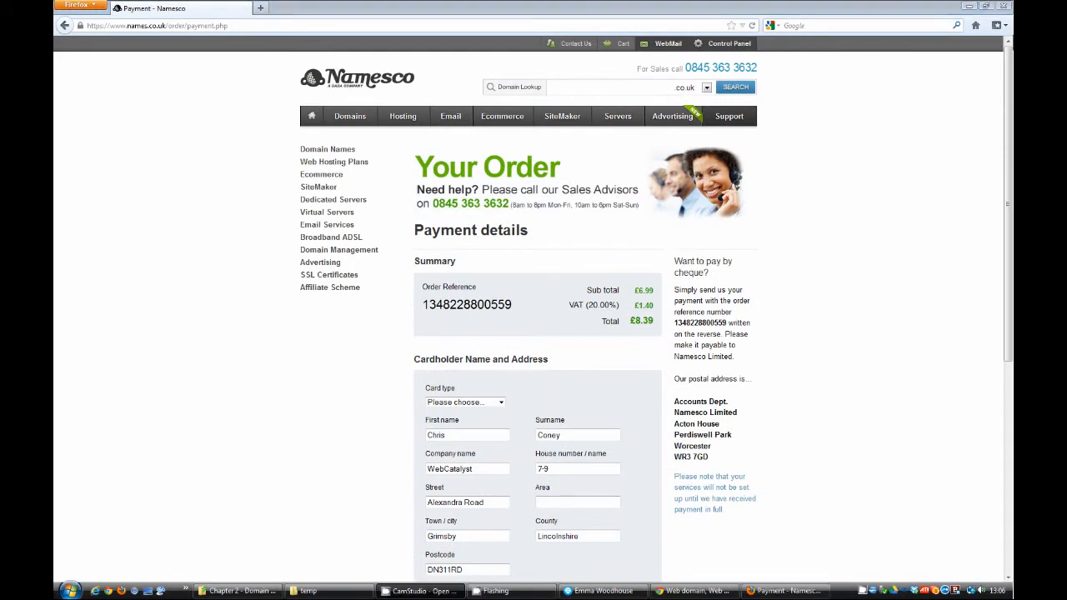
Set the payment card type to Visa and continue to the card payment details.
{"action": "left_click_drag", "start_coordinate": [1002, 185], "coordinate": [979, 261]}
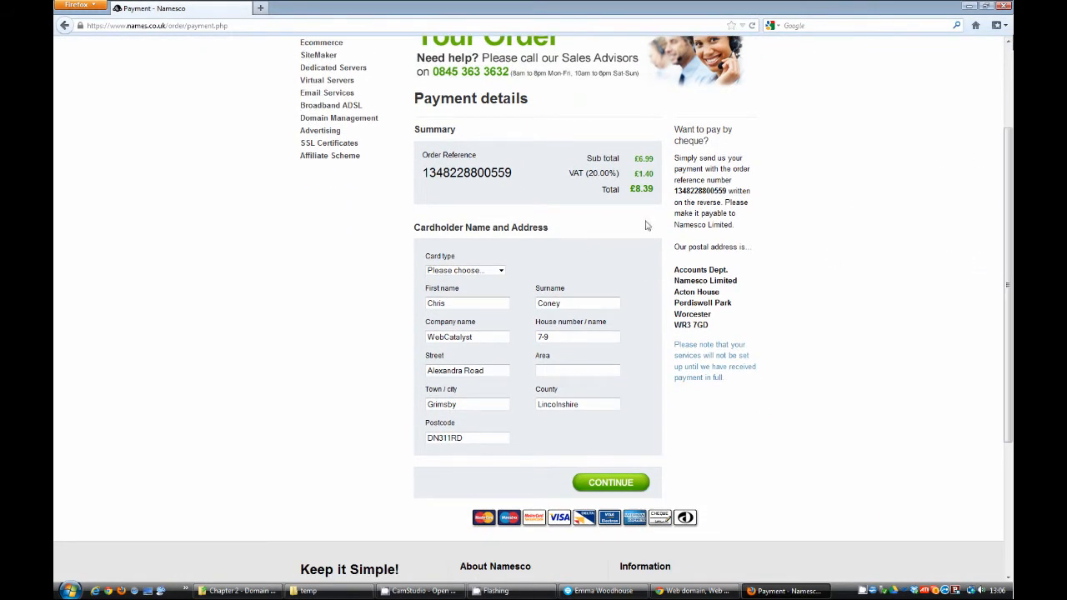
{"action": "left_click_drag", "start_coordinate": [575, 176], "coordinate": [619, 172]}
{"action": "left_click", "coordinate": [648, 187]}
{"action": "left_click", "coordinate": [482, 273]}
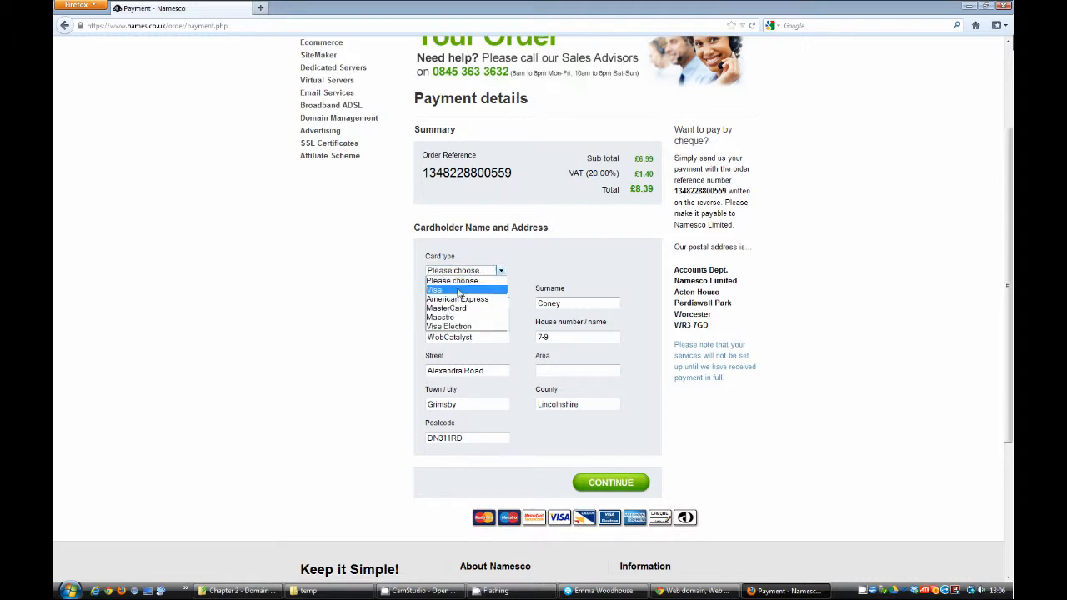
{"action": "left_click", "coordinate": [457, 290]}
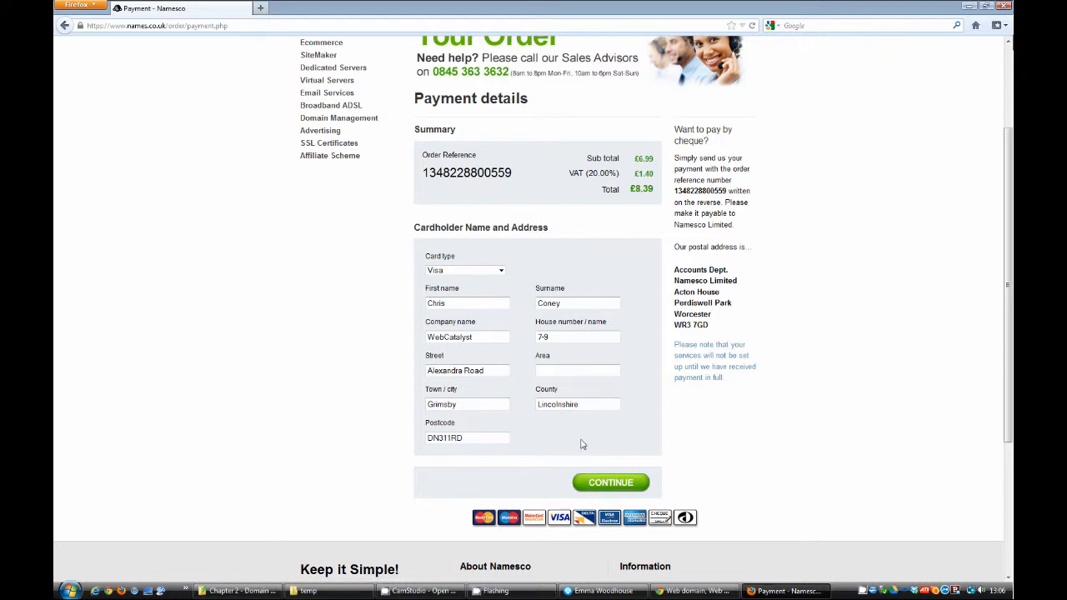
{"action": "left_click", "coordinate": [609, 485]}
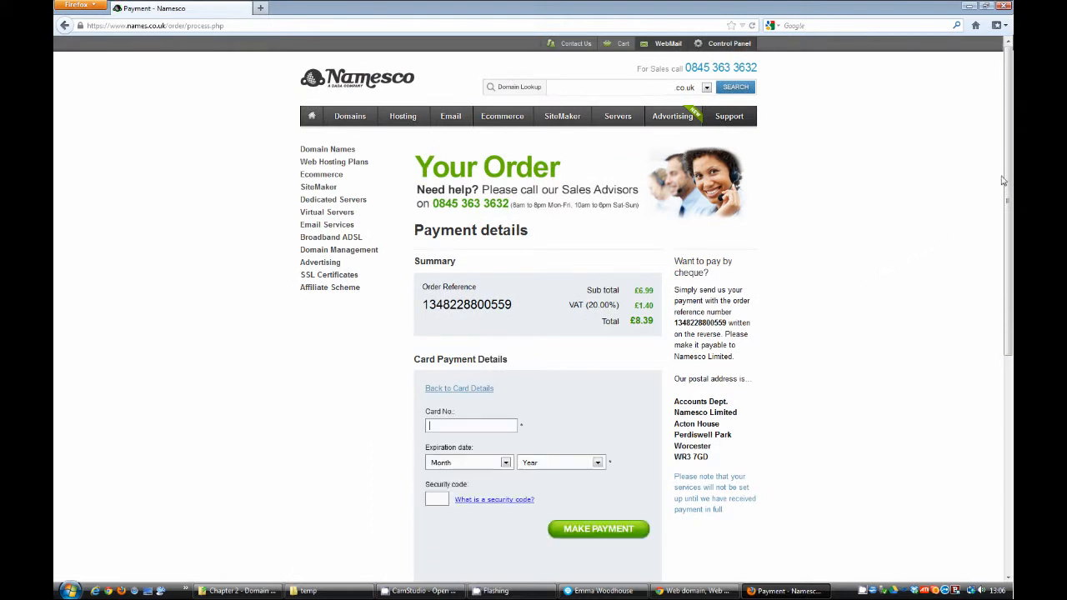
{"action": "scroll", "coordinate": [1002, 181], "scroll_direction": "down", "scroll_amount": 3}
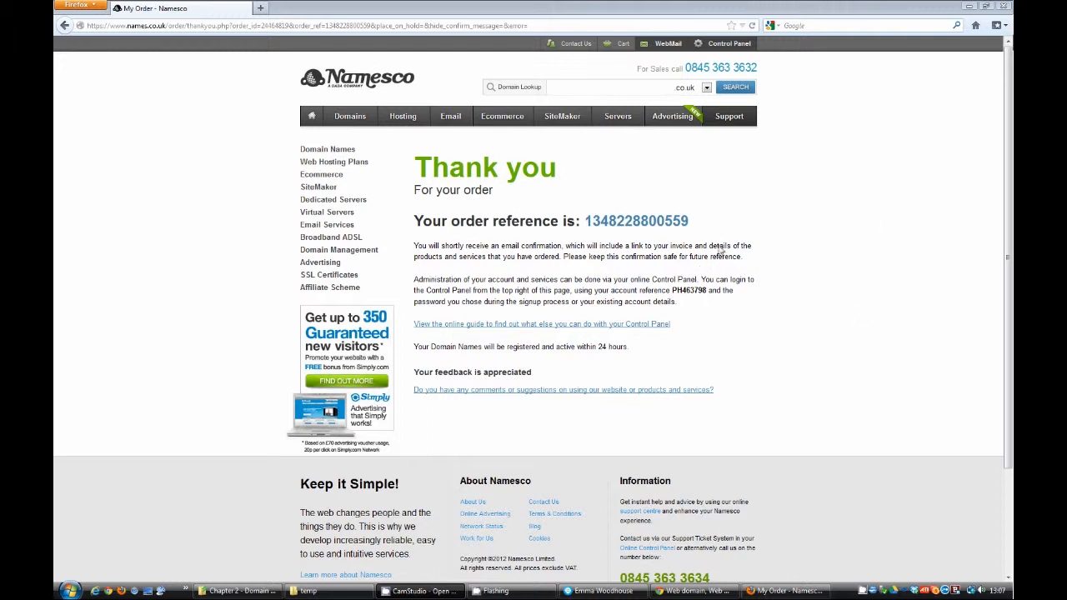
Open the Namesco Control Panel and log in with the account's e-mail address and password.
{"action": "left_click", "coordinate": [725, 47]}
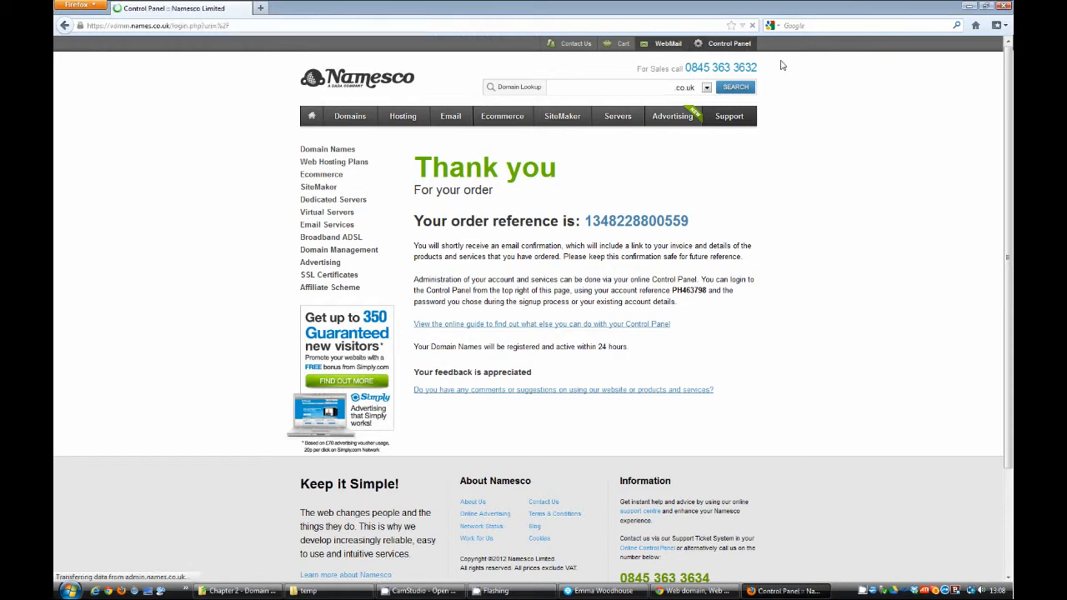
{"action": "left_click", "coordinate": [549, 214]}
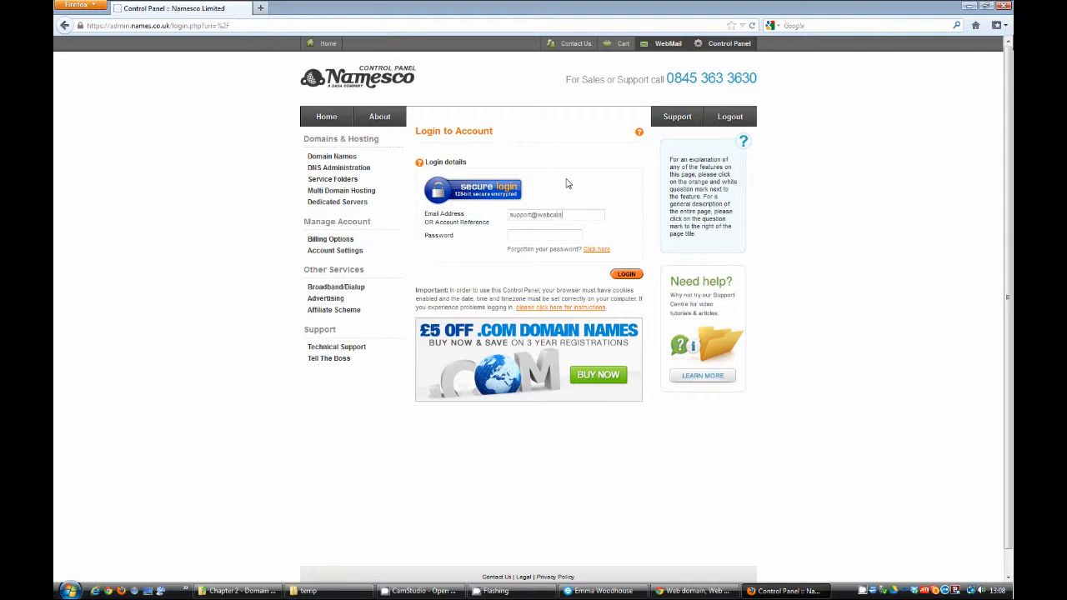
{"action": "key", "text": "Tab"}
{"action": "type", "text": "**"}
{"action": "key", "text": "ctrl+a"}
{"action": "type", "text": "**"}
{"action": "left_click", "coordinate": [626, 274]}
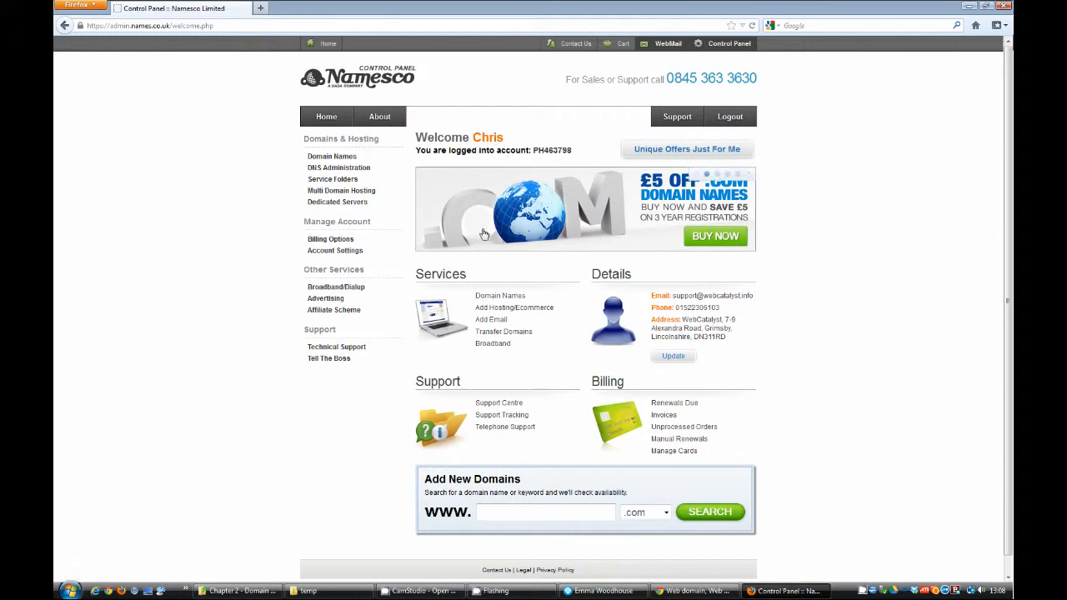
Open webcatalystdemo.co.uk from the account's domain names and go to its DNS and transfer options.
{"action": "left_click", "coordinate": [330, 157]}
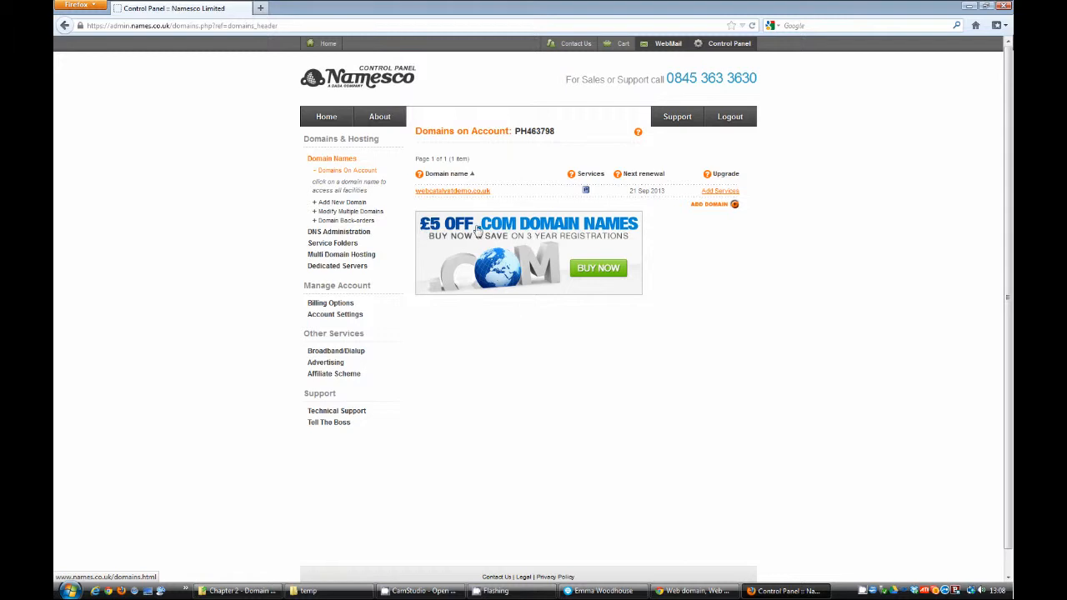
{"action": "left_click", "coordinate": [466, 198]}
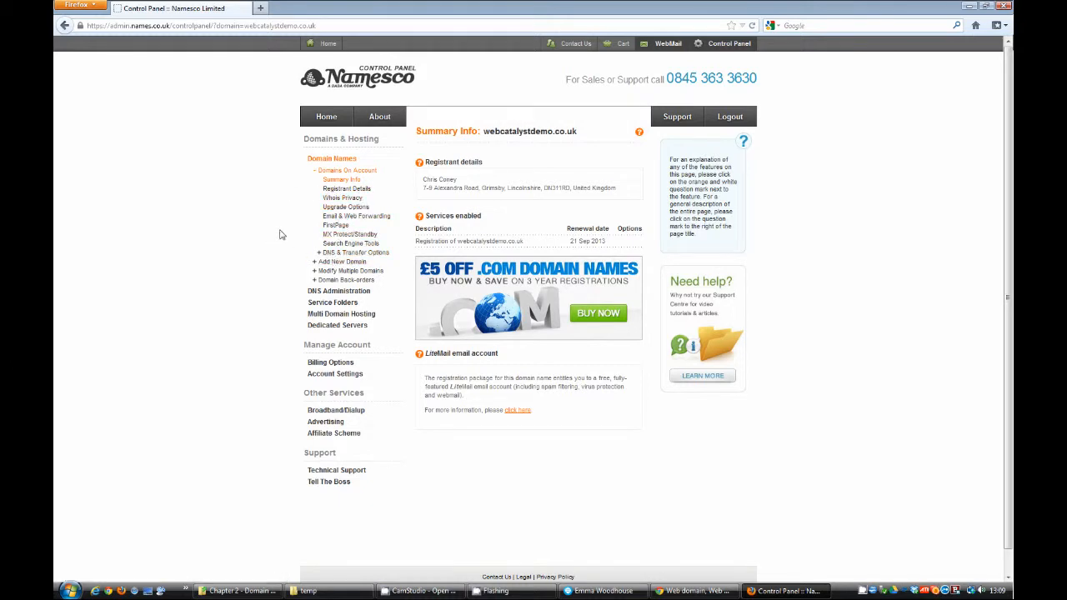
{"action": "left_click", "coordinate": [356, 254]}
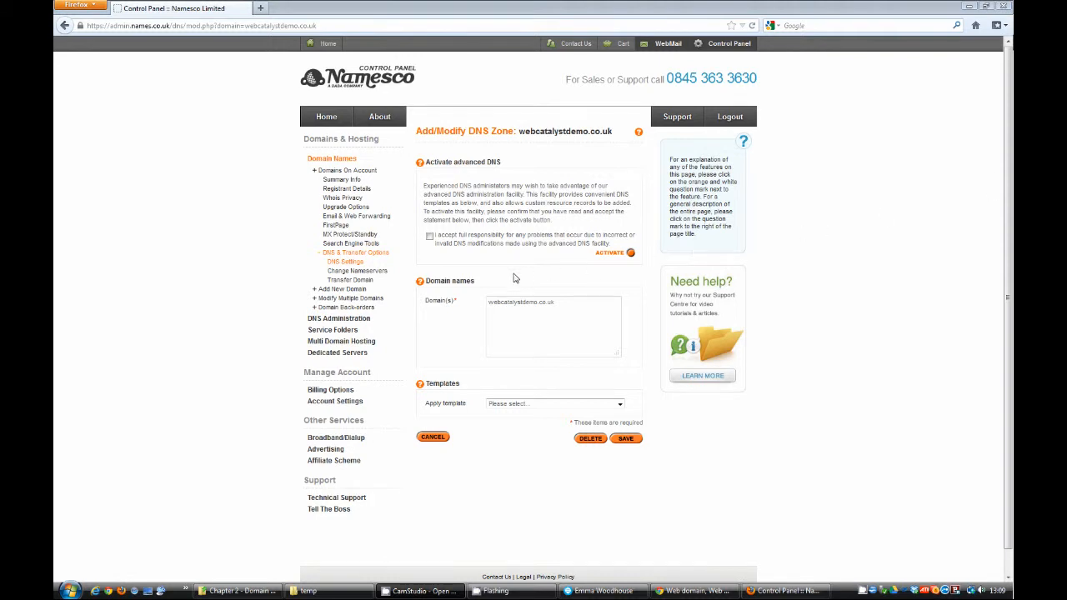
Change the domain's primary nameserver to ns.liquidweb.com and secondary to ns1.liquidweb.com, submit the update, and log out.
{"action": "left_click", "coordinate": [365, 273]}
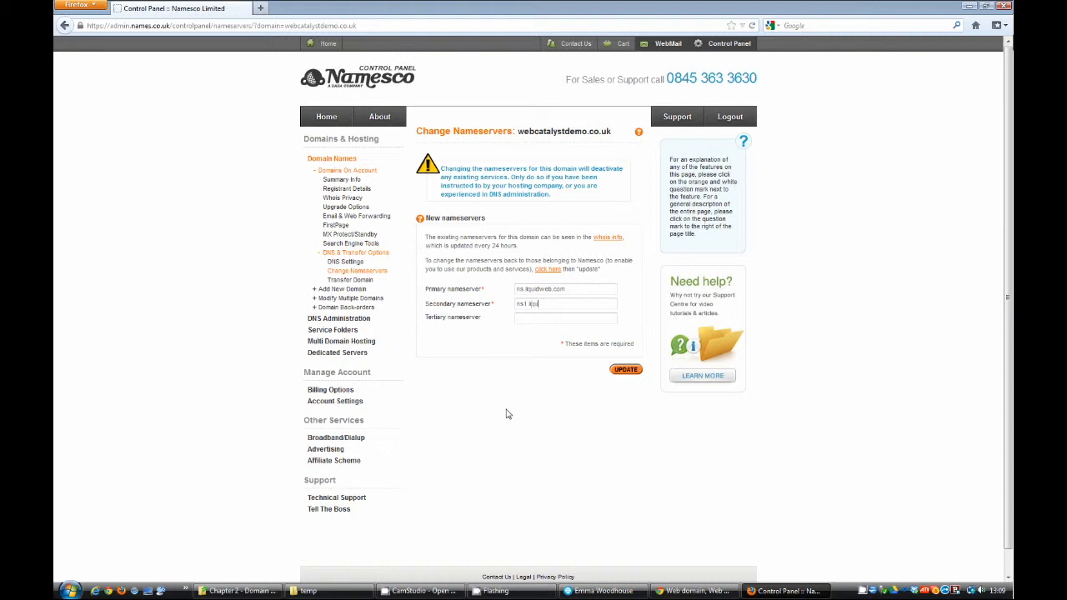
{"action": "type", "text": "web.com"}
{"action": "left_click", "coordinate": [623, 373]}
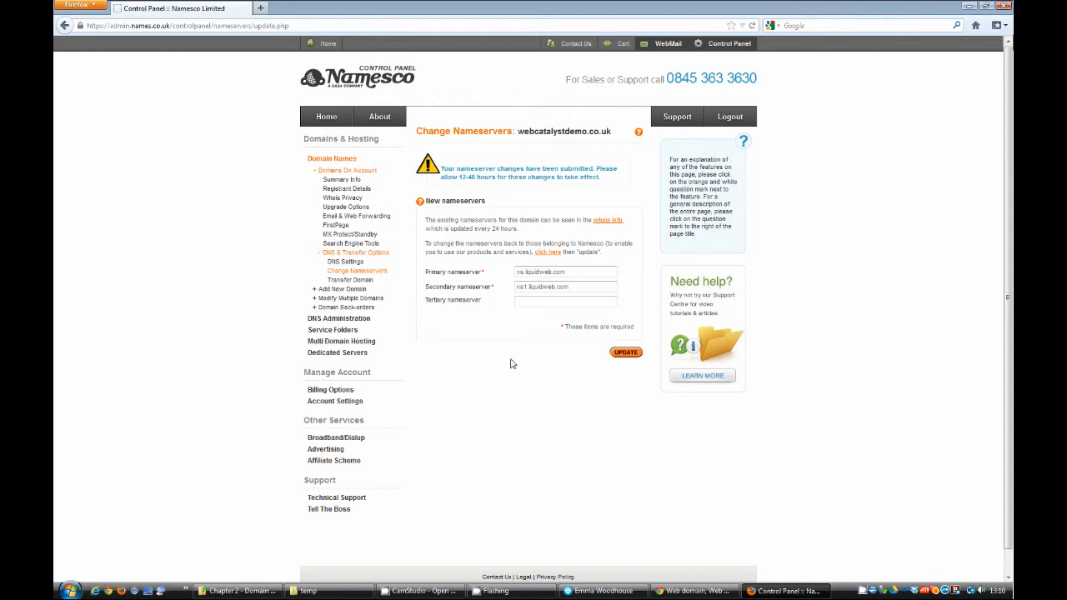
{"action": "left_click", "coordinate": [740, 116]}
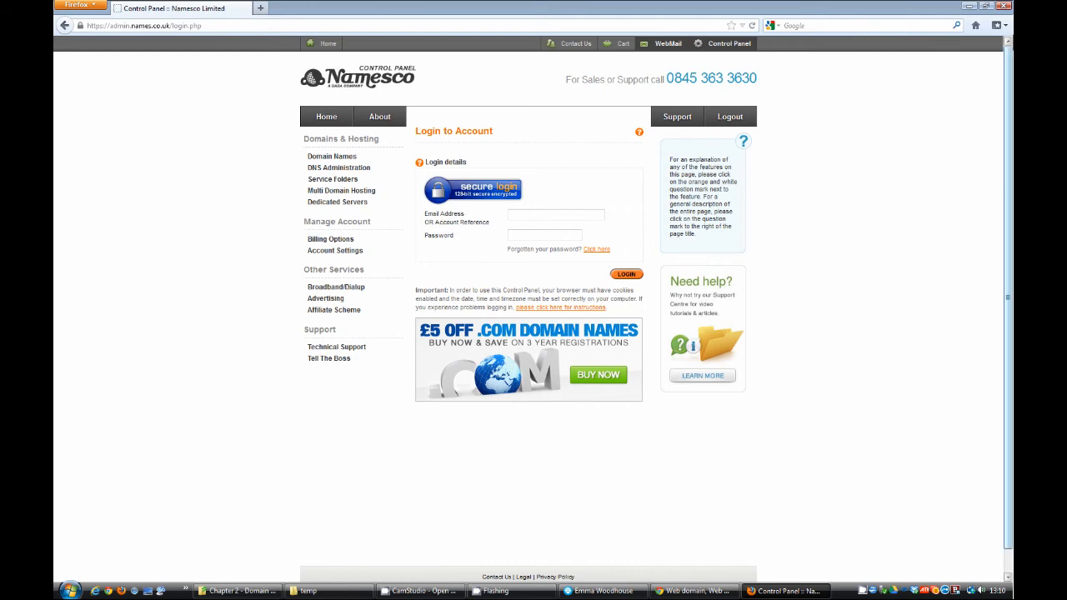